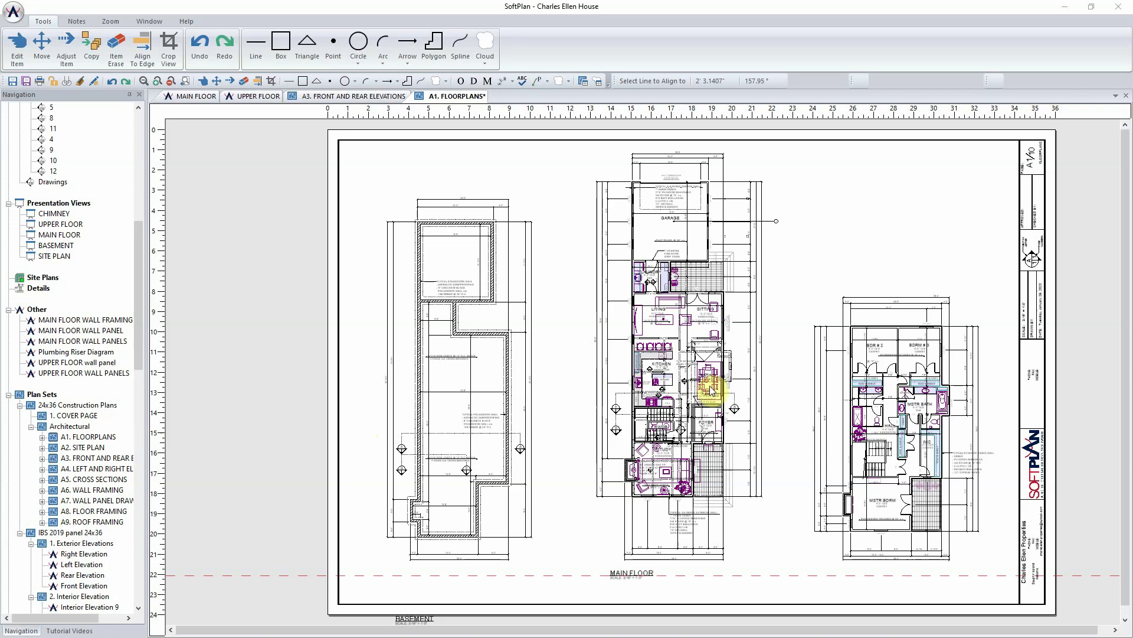
Examine the title block along the sheet edge on the A3 Front and Rear Elevations and A1 Floorplans sheets
left_click(354, 96)
scroll(985, 550, "up", 3)
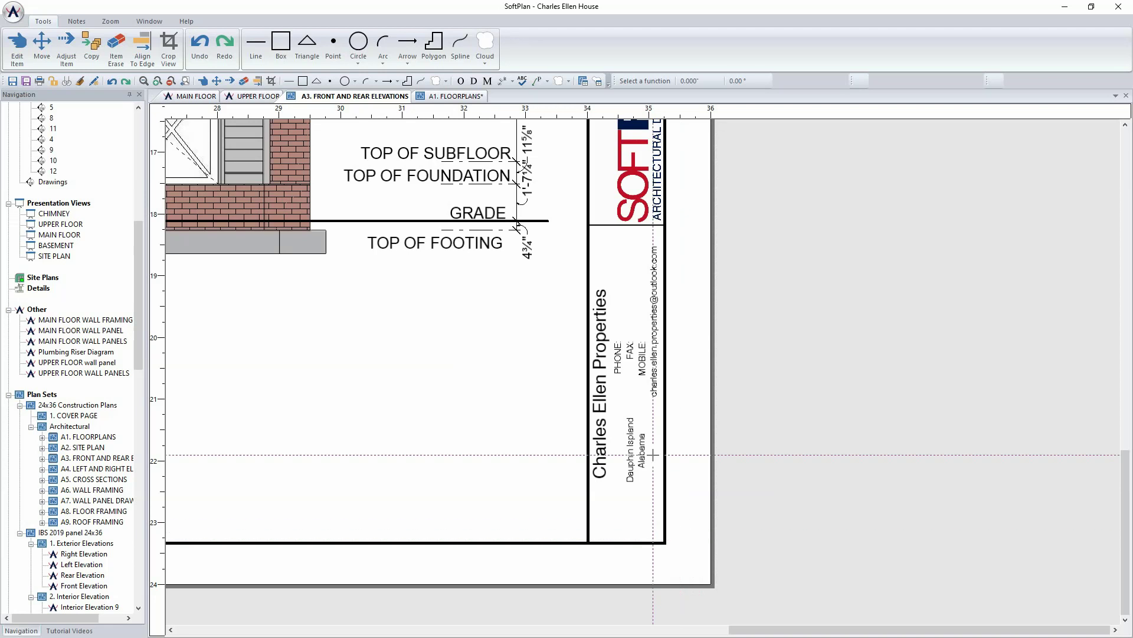
middle_click_drag(653, 430, 658, 567)
middle_click_drag(929, 246, 912, 381)
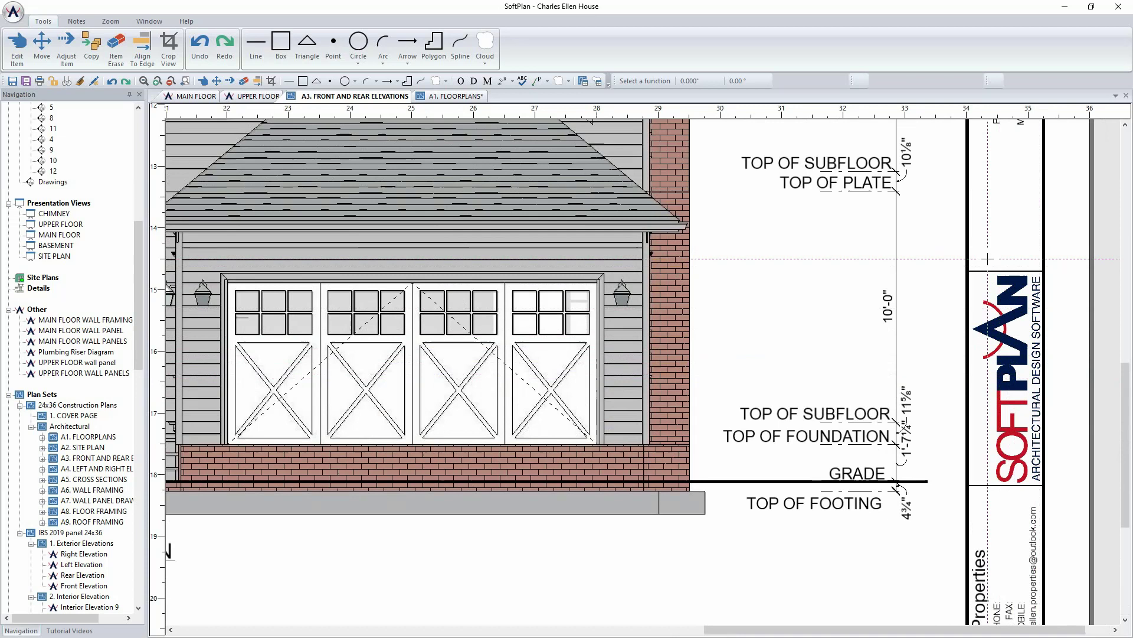
mouse_move(988, 231)
middle_mouse_down()
mouse_move(989, 512)
mouse_move(1004, 266)
mouse_move(1000, 332)
mouse_move(1003, 305)
mouse_move(1022, 471)
middle_mouse_up()
mouse_move(1007, 269)
middle_mouse_down()
mouse_move(1016, 447)
mouse_move(1004, 508)
middle_mouse_up()
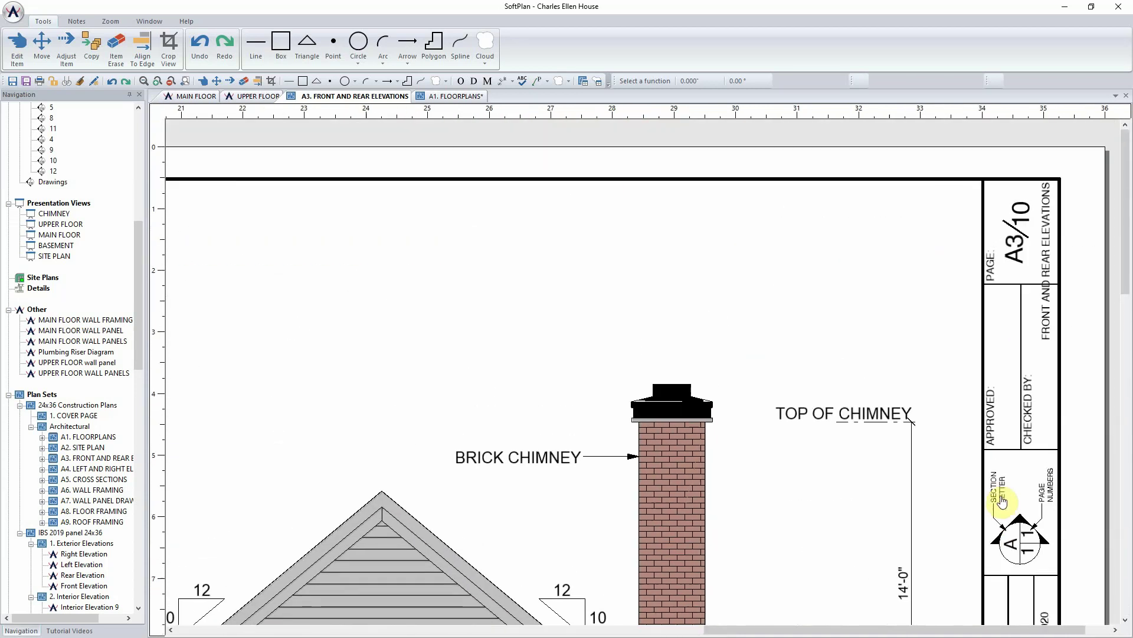
left_click(460, 96)
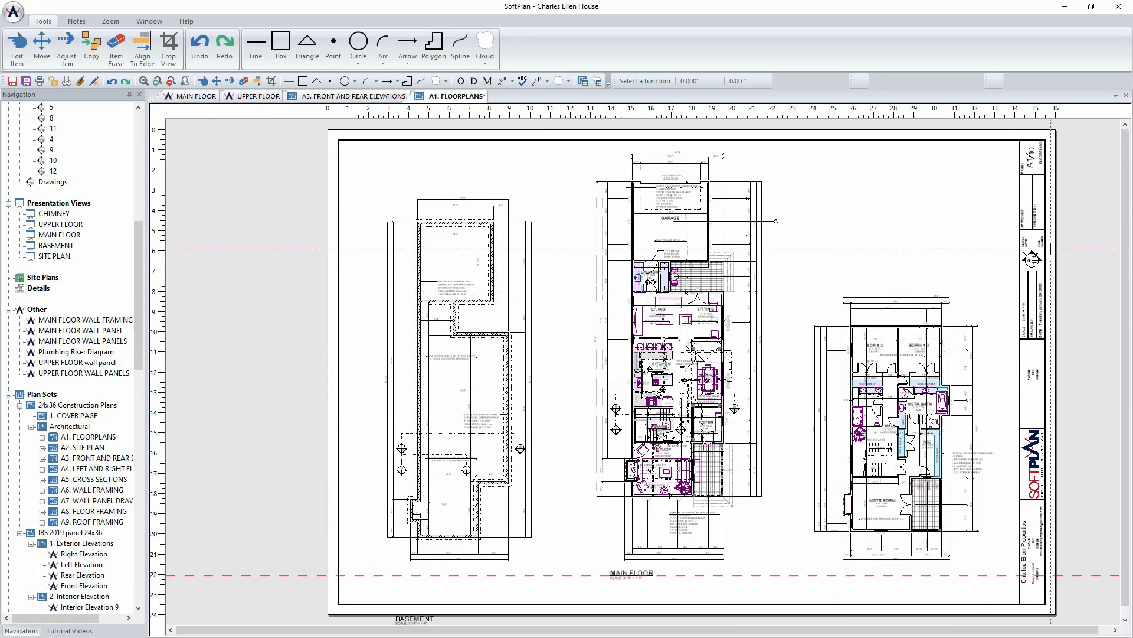
scroll(635, 366, "up", 3)
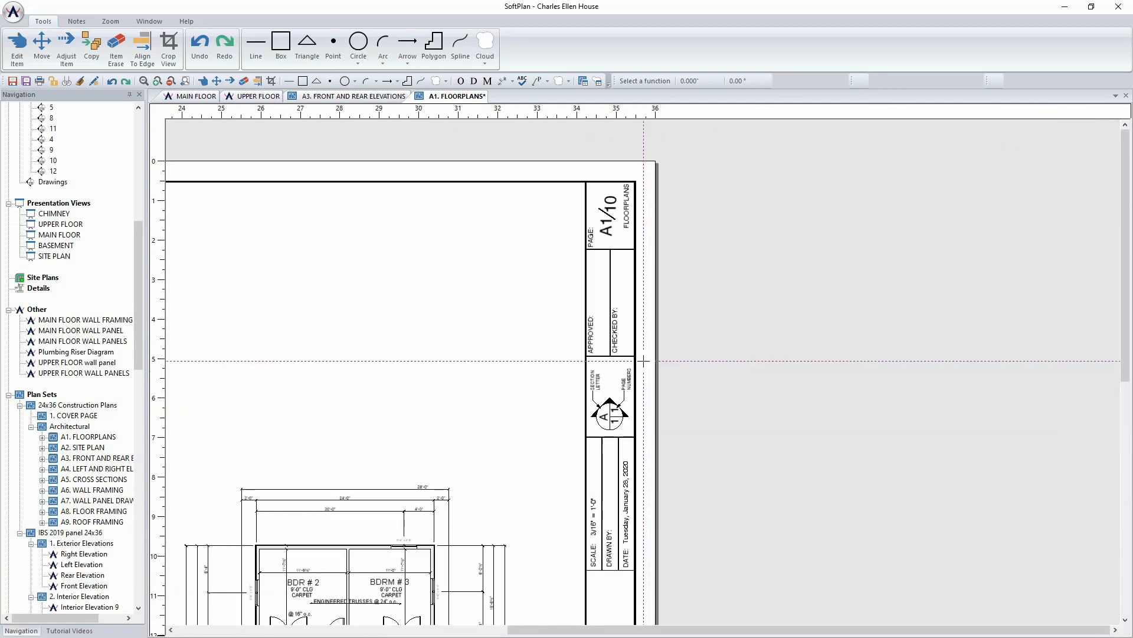
Open the "24x36 arch D side border" drawing from the SoftPlanver2020 Title Block folder, listing all file types and closing the current project
left_click(13, 11)
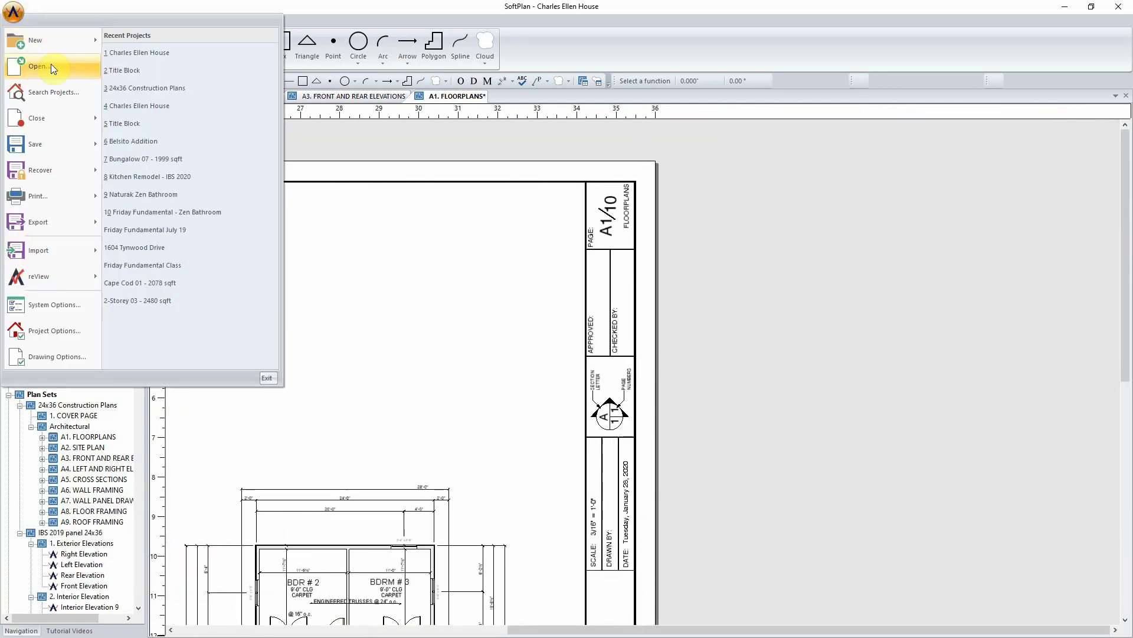
left_click(52, 66)
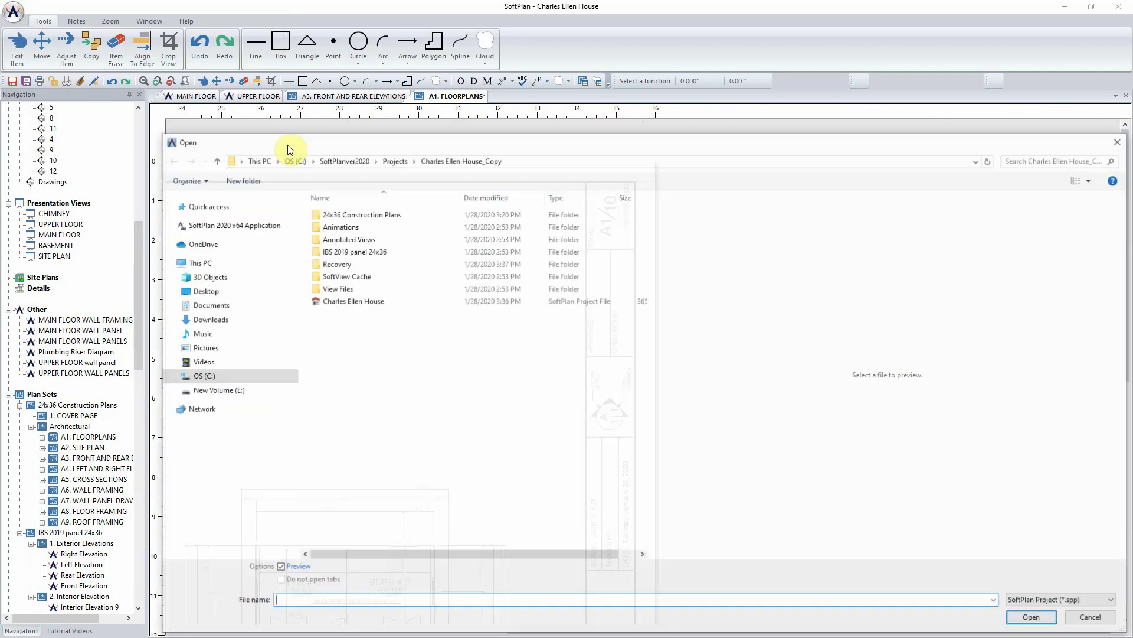
left_click(346, 160)
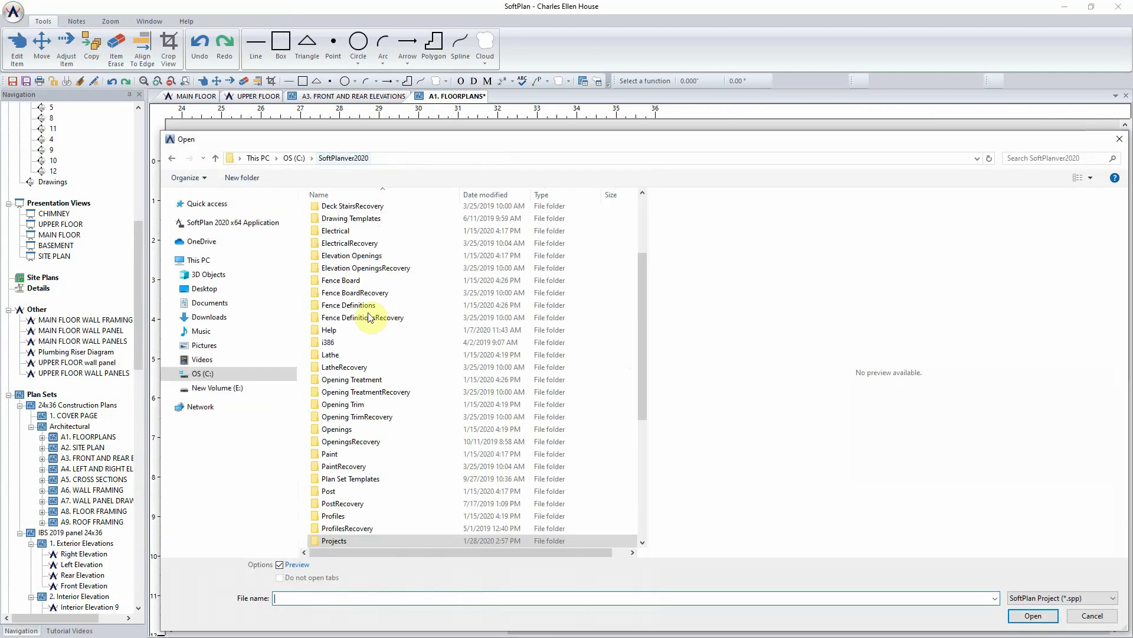
scroll(379, 462, "down", 6)
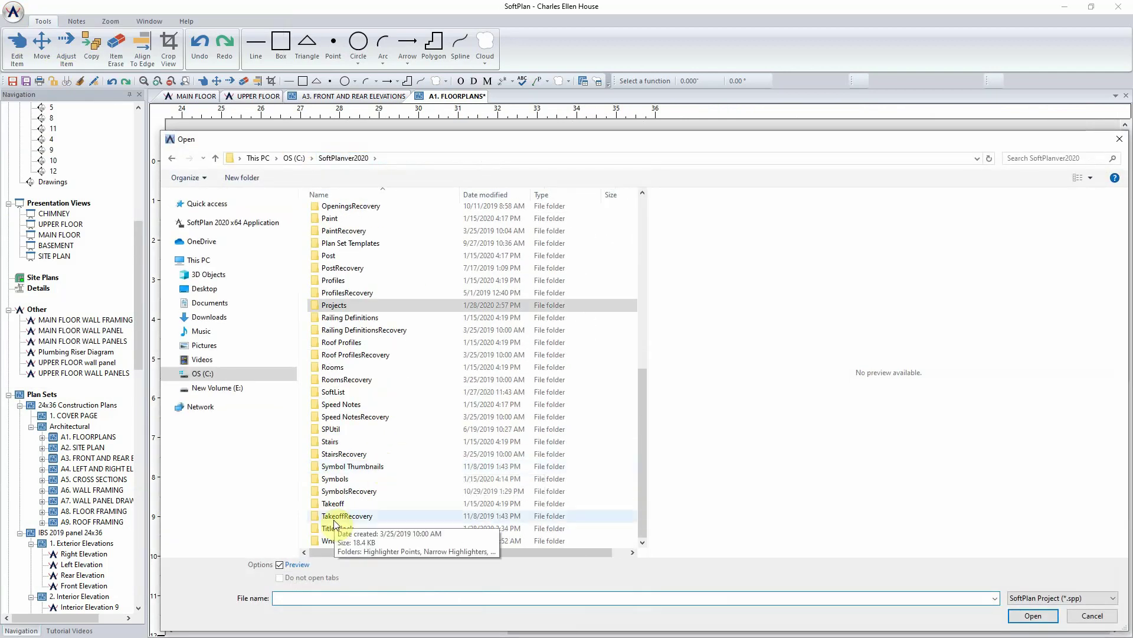
double_click(335, 528)
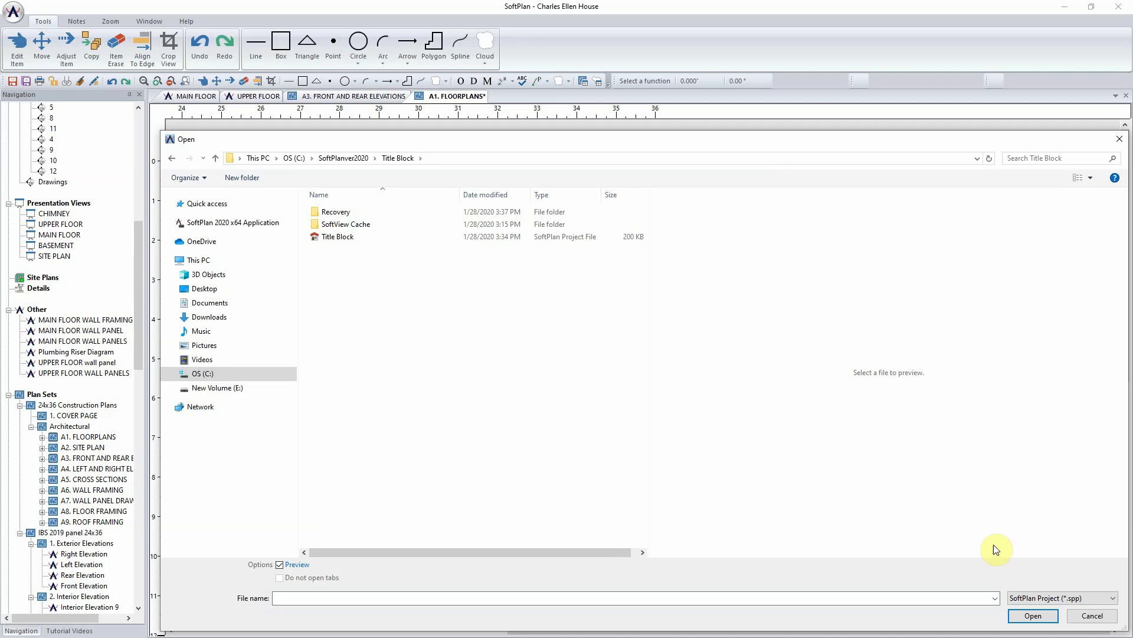
left_click(1010, 598)
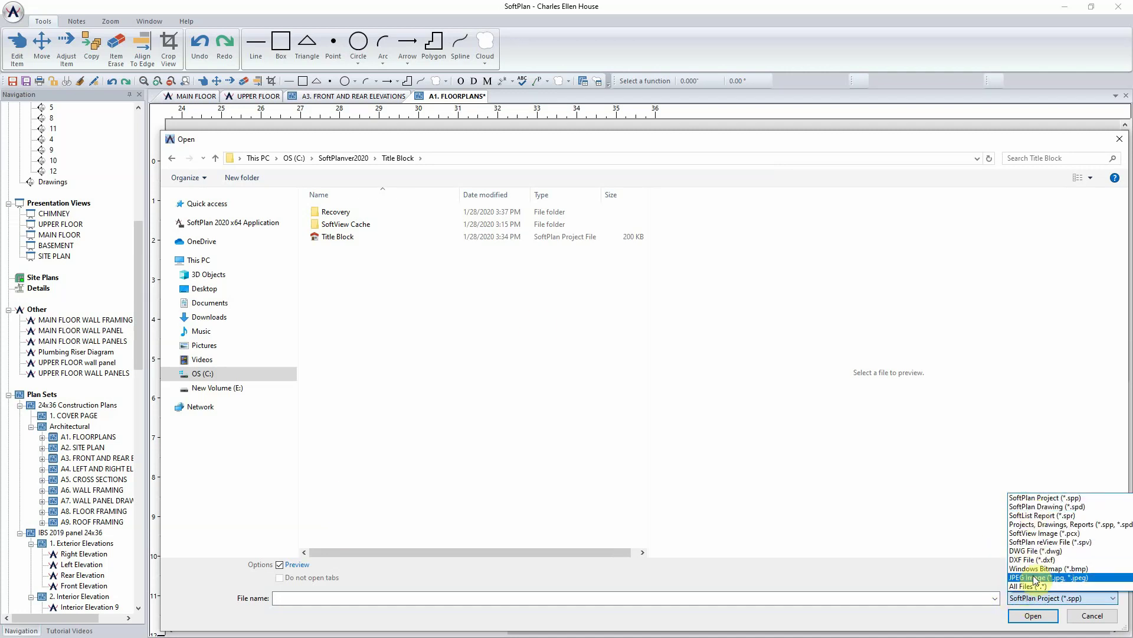
left_click(1029, 585)
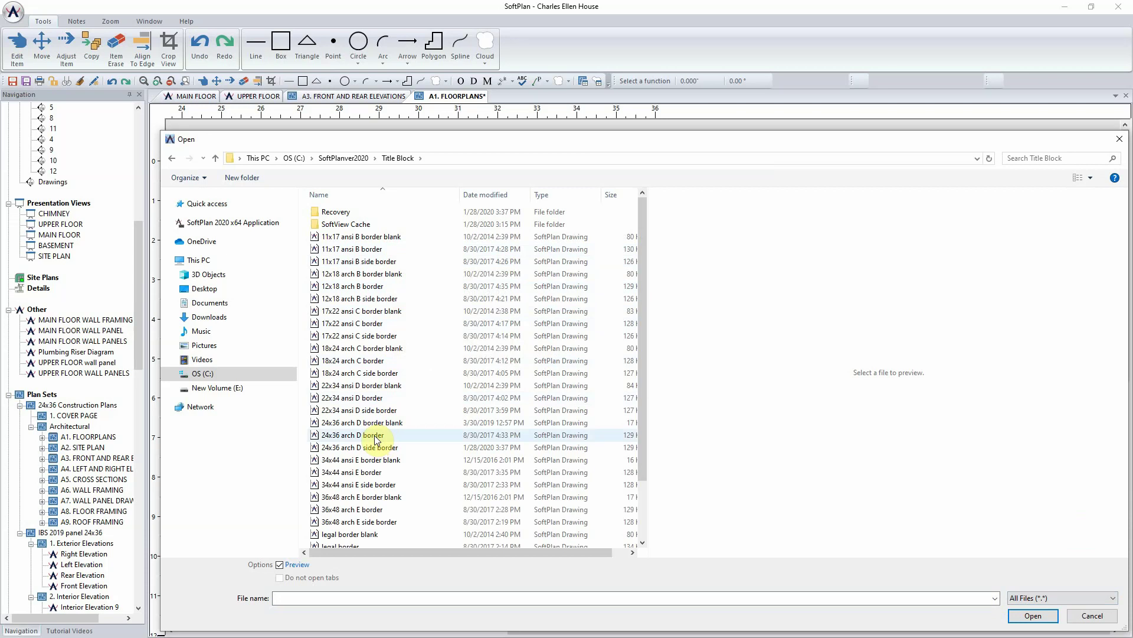
left_click(375, 437)
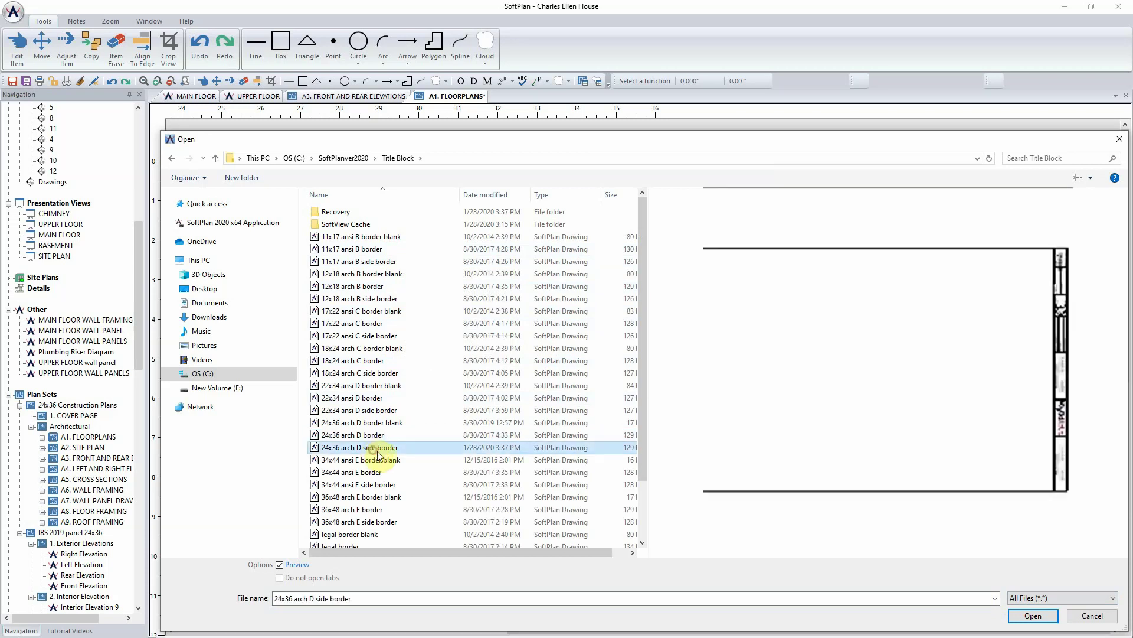
left_click(1032, 615)
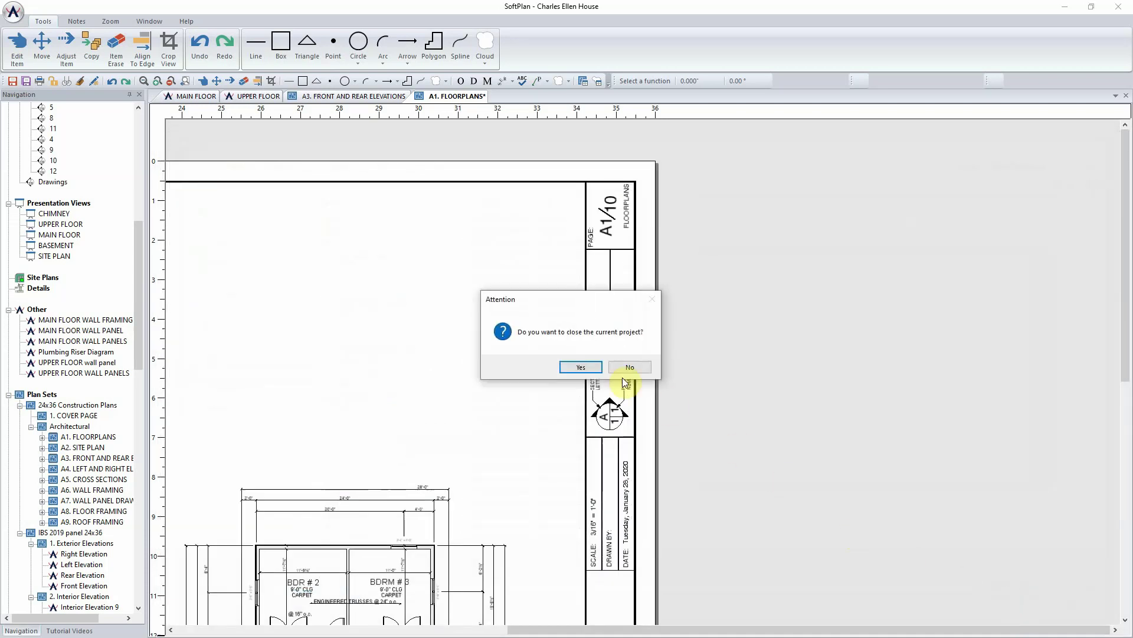
left_click(585, 368)
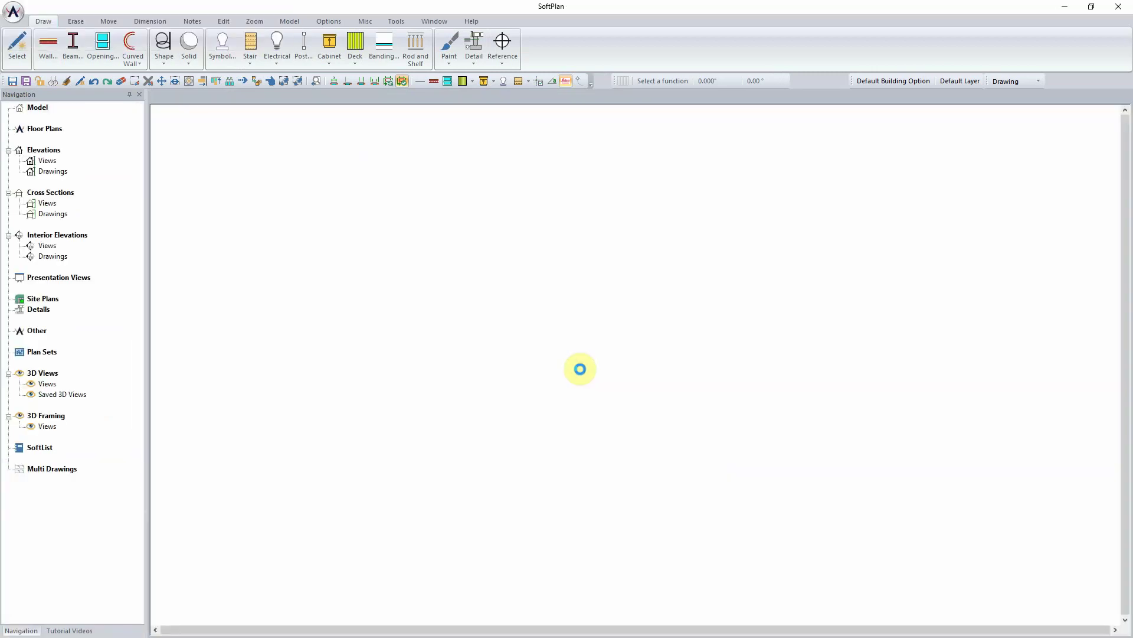
Erase the SoftPlan logo image from the title block of the 24x36 arch D side border
scroll(899, 440, "up", 1)
scroll(635, 364, "up", 2)
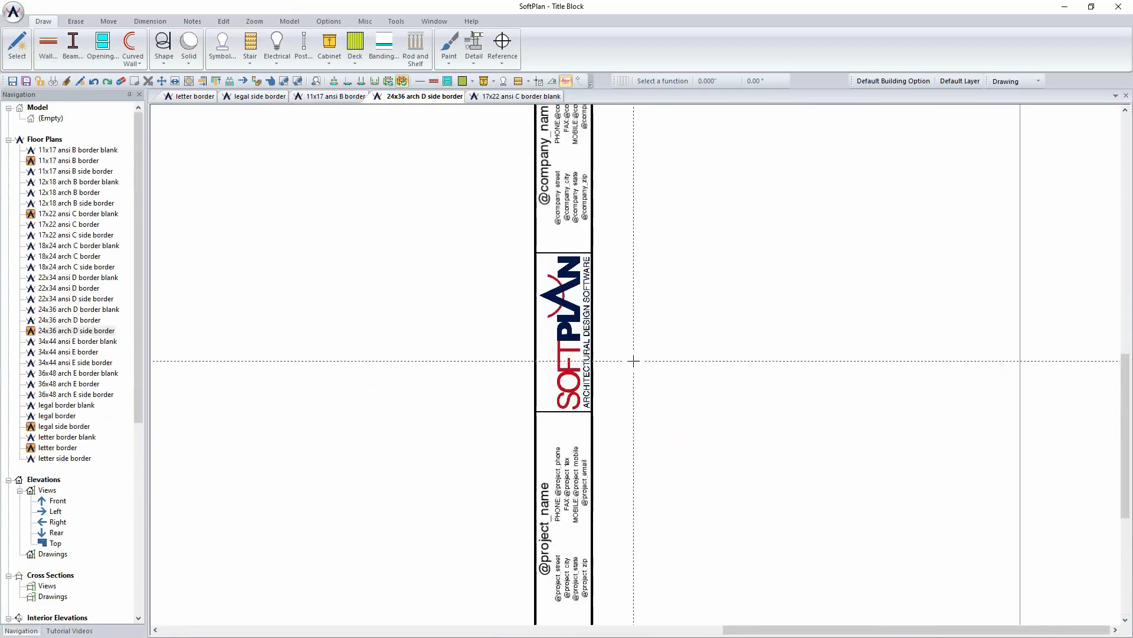
mouse_move(542, 413)
middle_mouse_down()
mouse_move(647, 383)
mouse_move(650, 366)
mouse_move(674, 405)
mouse_move(674, 491)
middle_mouse_up()
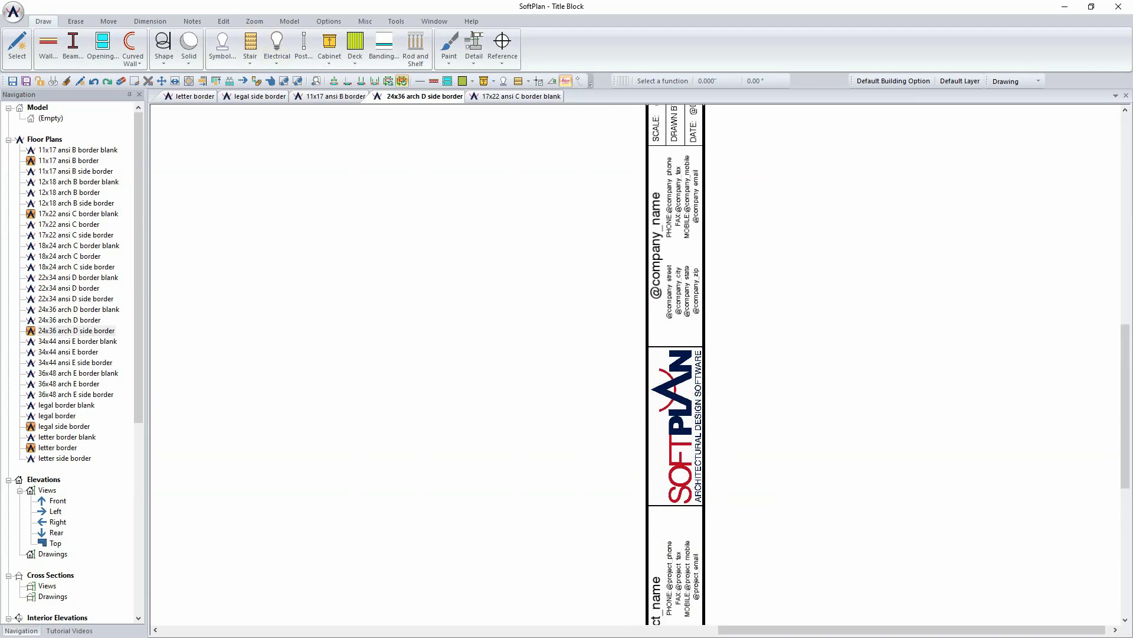
right_click(673, 417)
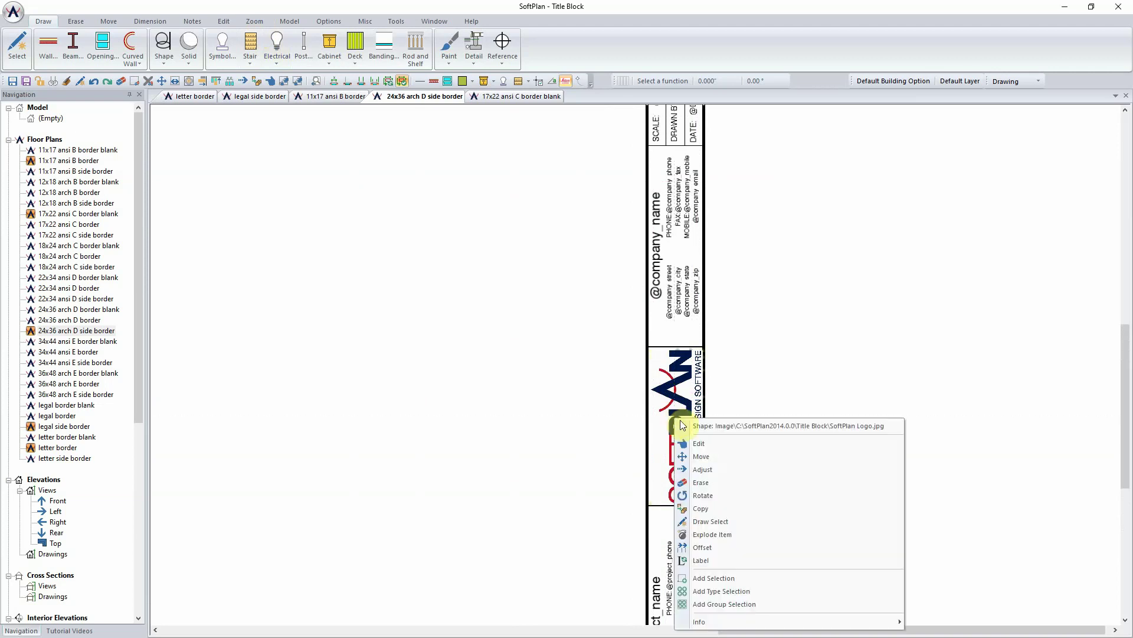
left_click(723, 483)
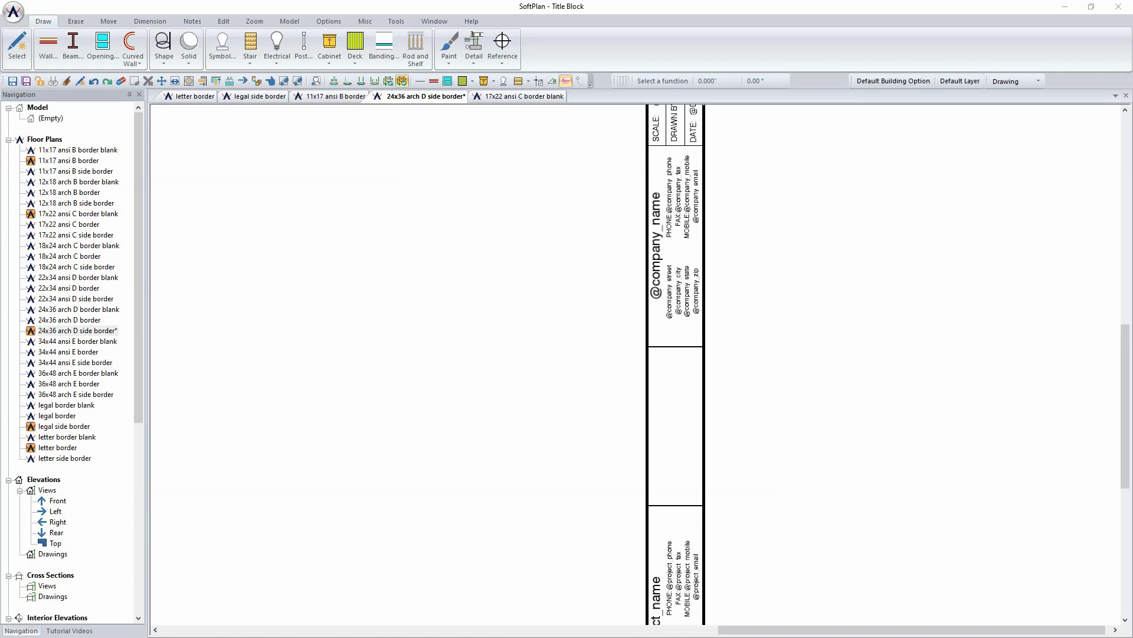
Paste the logo image from the Windows clipboard into the empty logo box, starting at the box's upper-left corner
left_click(225, 22)
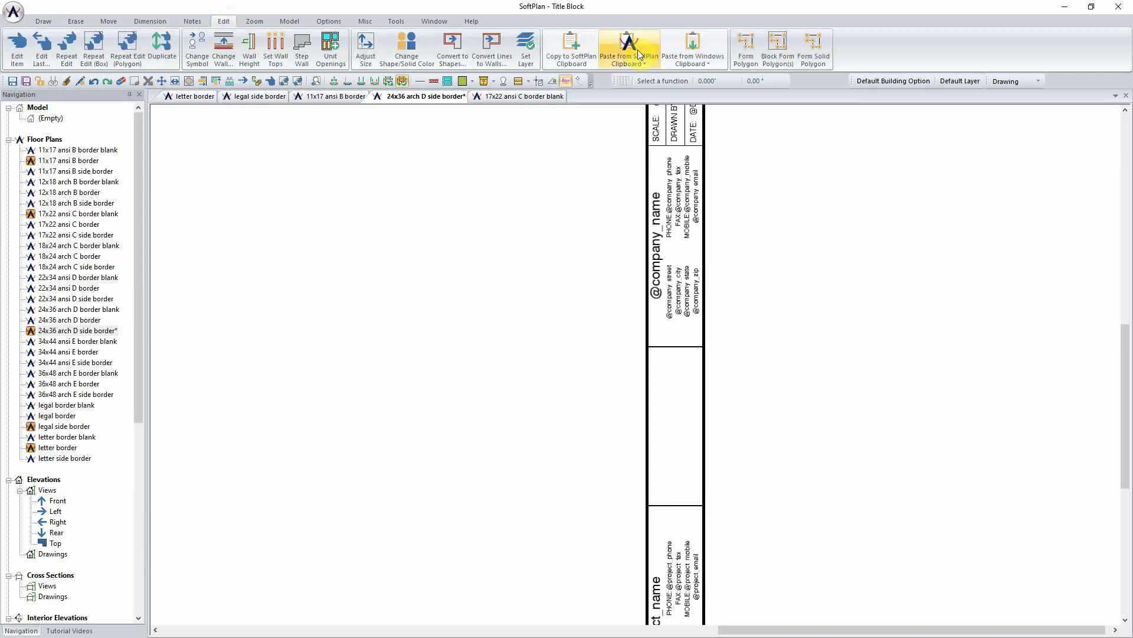
left_click(693, 54)
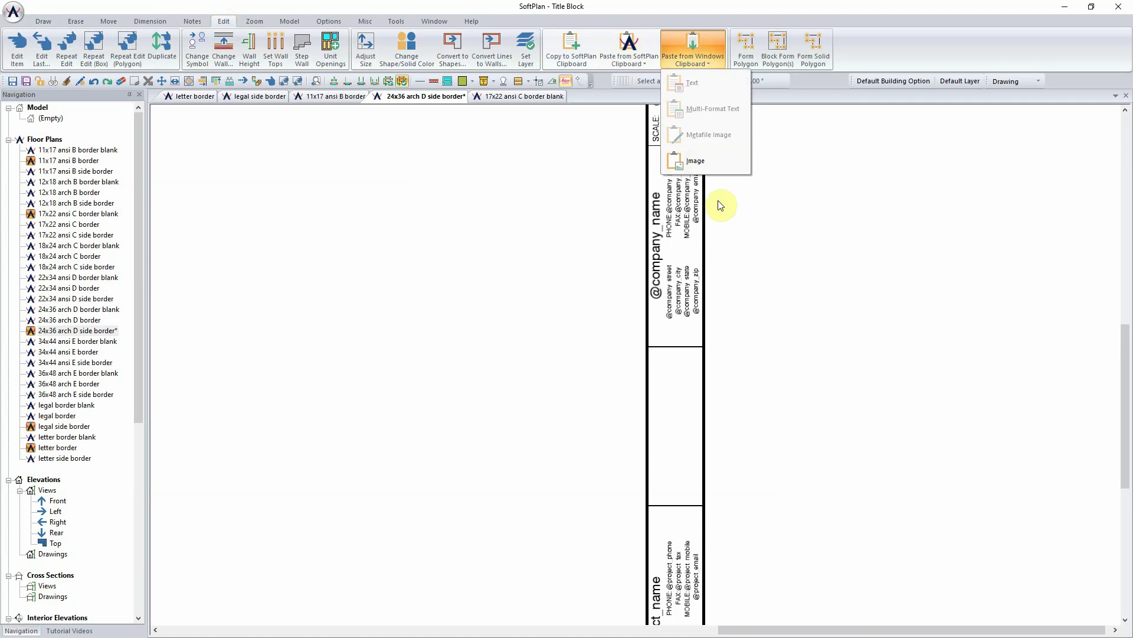
left_click(714, 166)
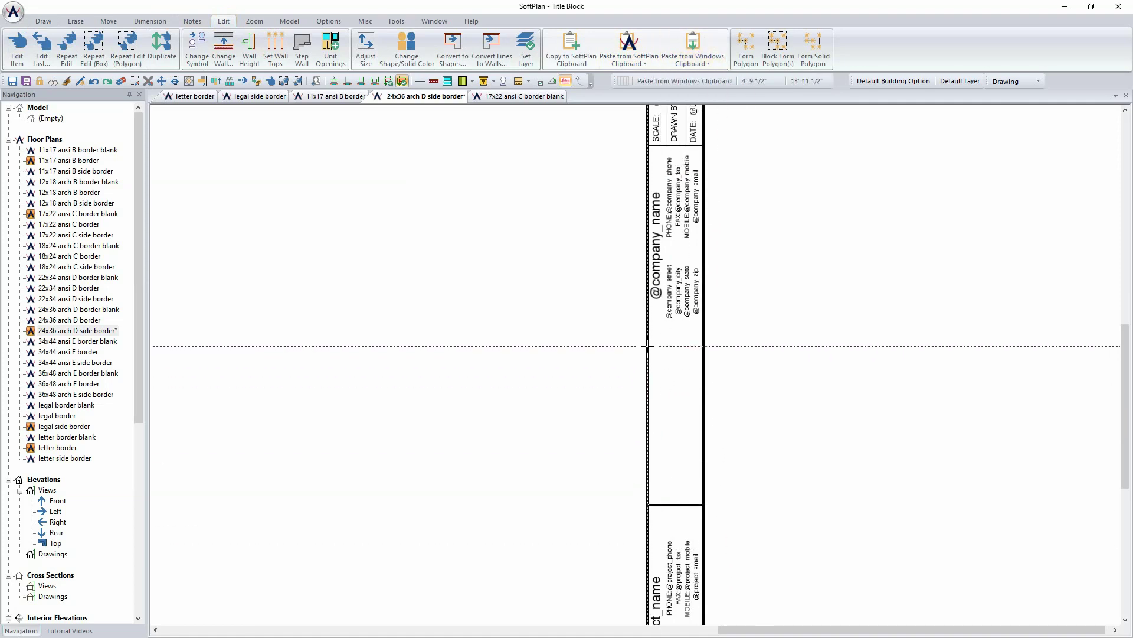
left_click(647, 346)
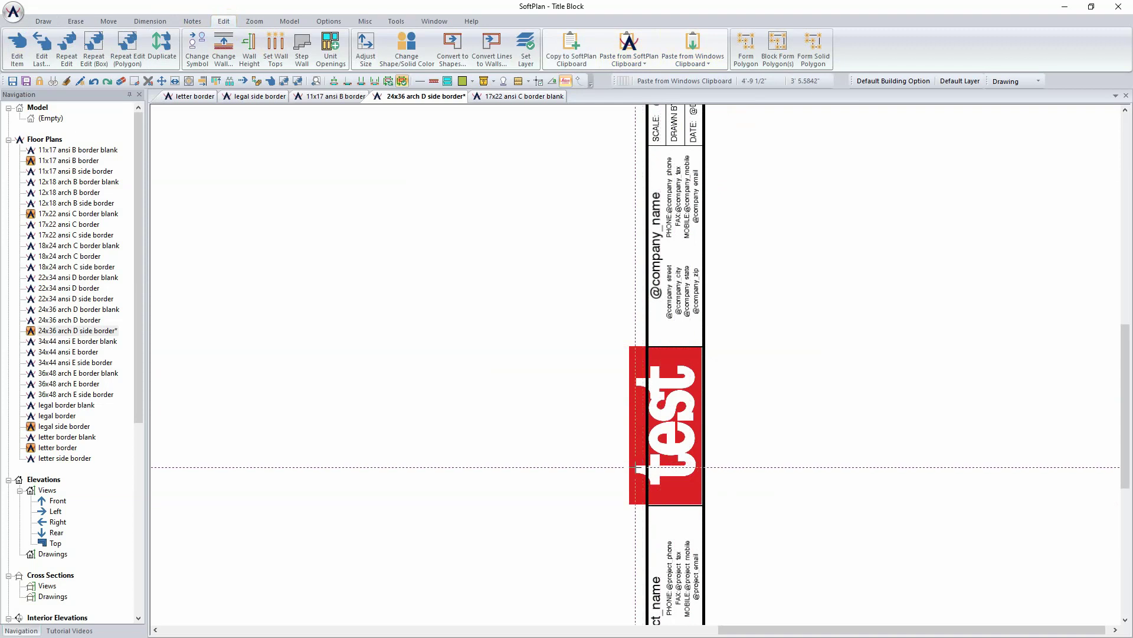
Adjust the pasted logo to fit the width of the logo box and move it down to centre it between the dividing lines
right_click(636, 467)
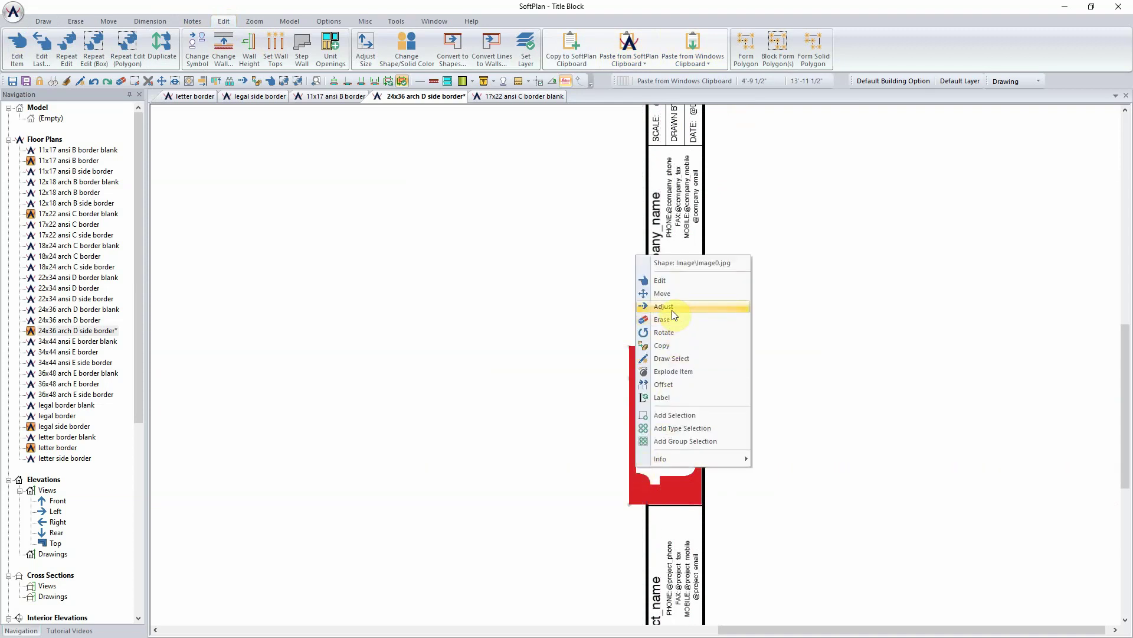
left_click(667, 307)
left_click(648, 467)
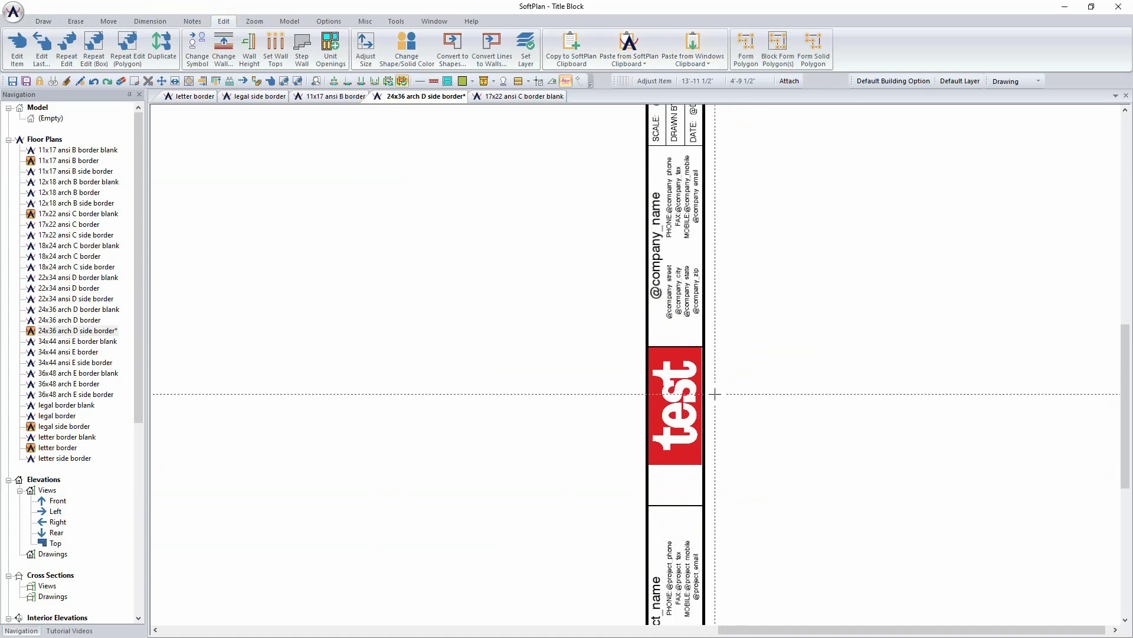
left_click(681, 393)
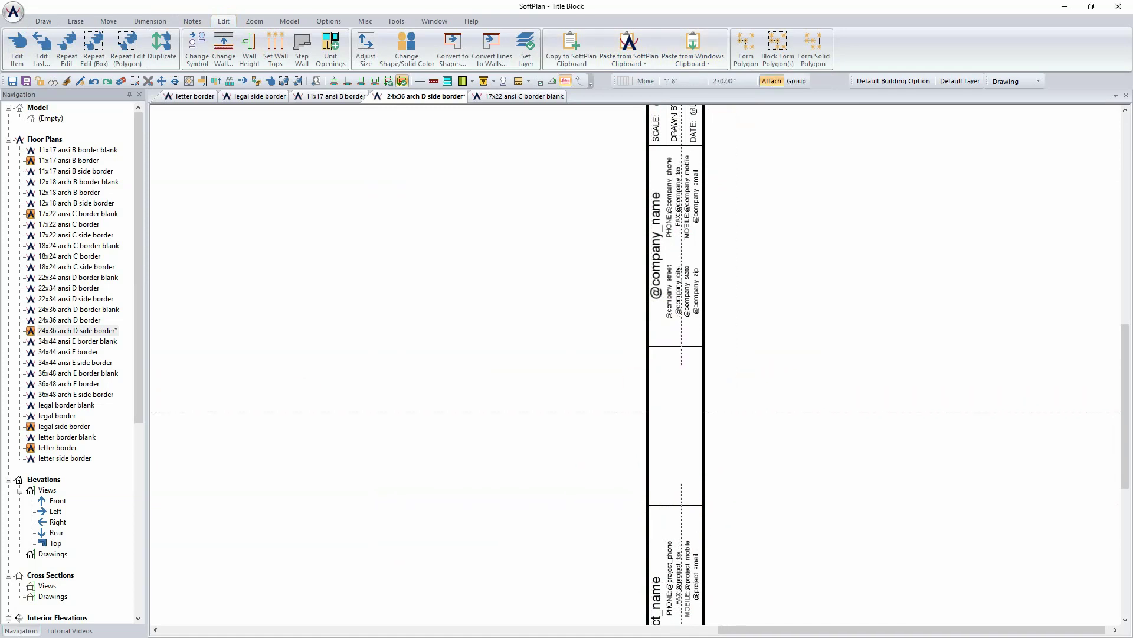
left_click(681, 412)
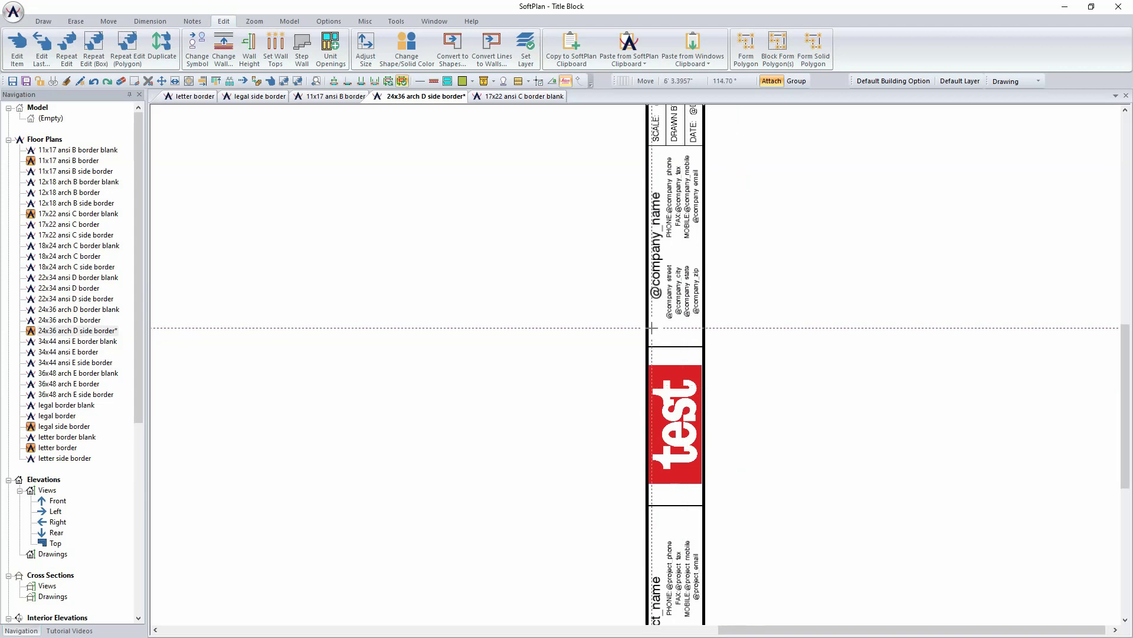
Fill in the system's company information with the name 123 Design, the contact's name, postal address and phone number, and save the changed options
scroll(652, 328, "up", 2)
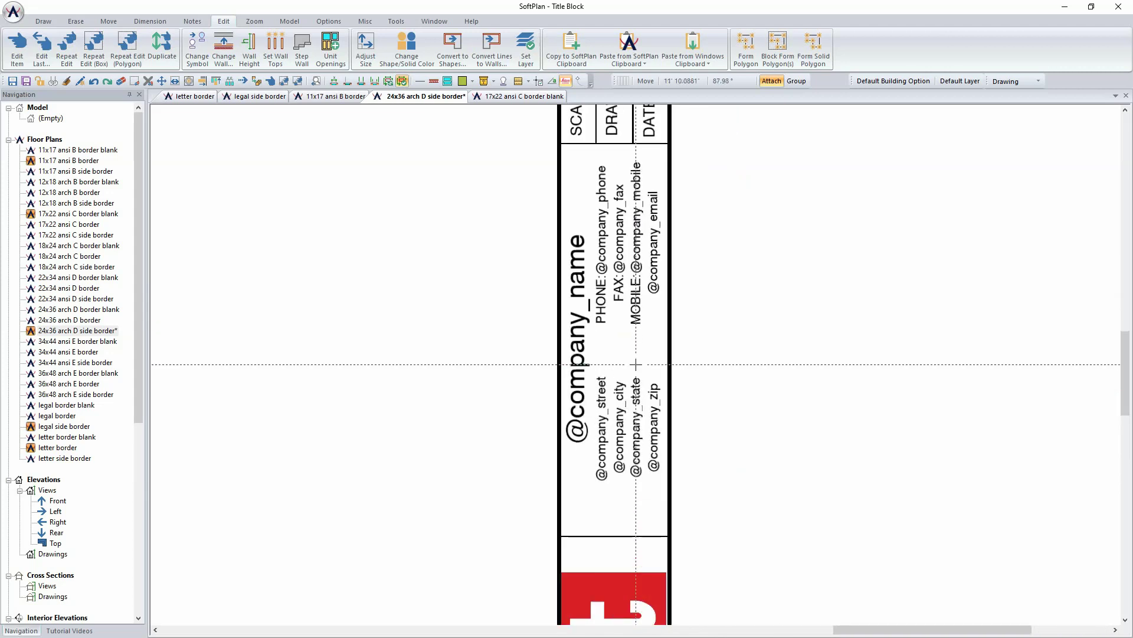
left_click(14, 14)
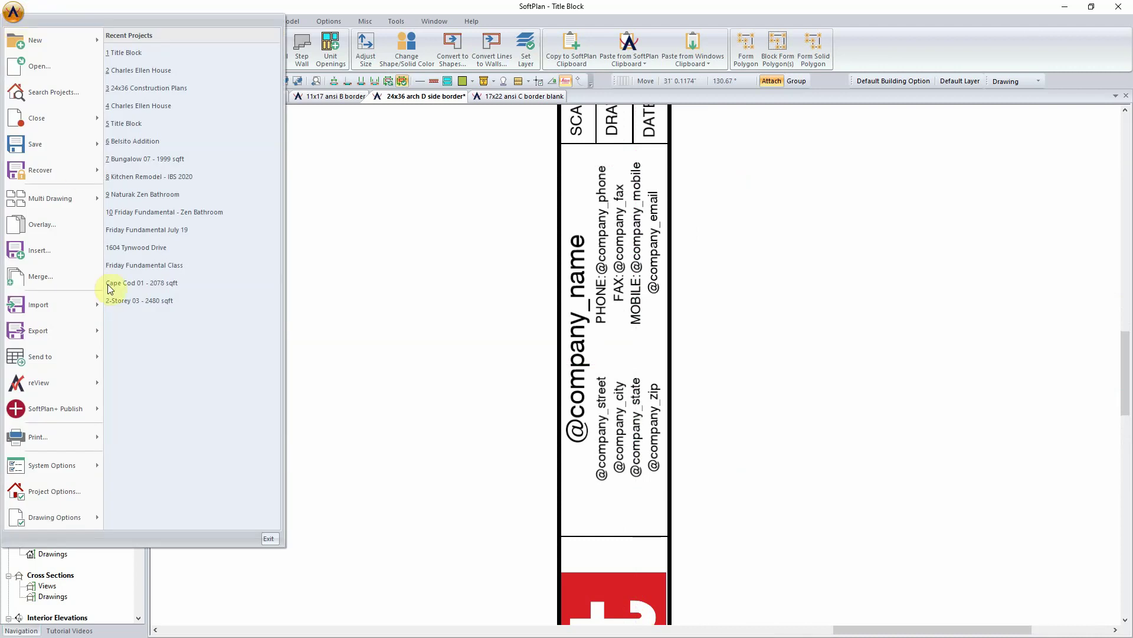
mouse_move(95, 463)
left_click(145, 464)
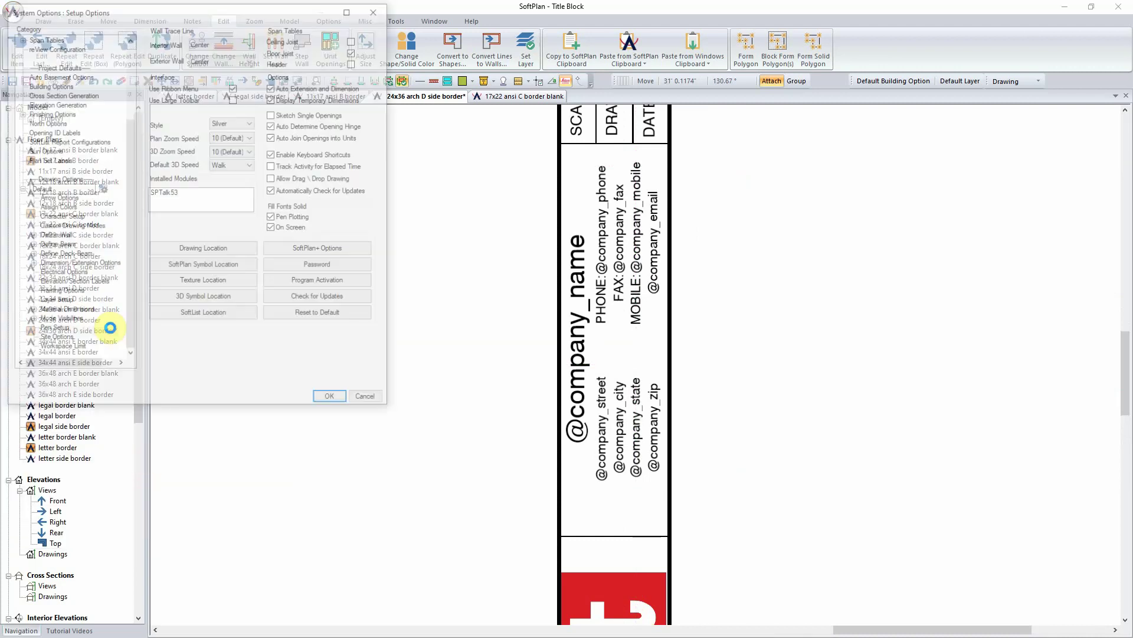
left_click_drag(131, 125, 131, 51)
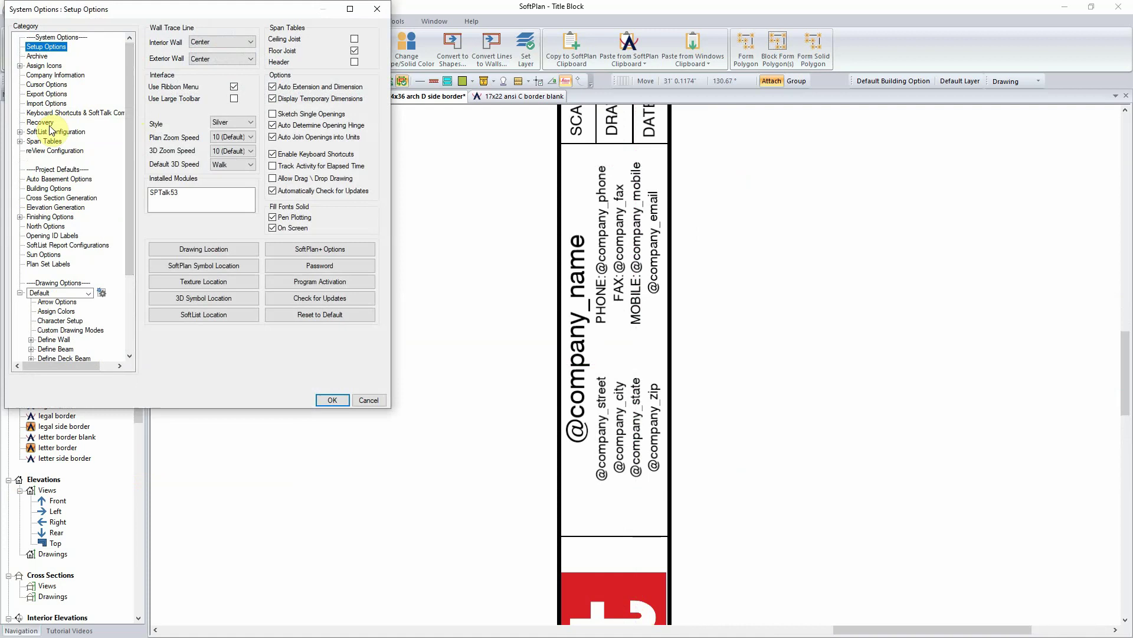
left_click(49, 76)
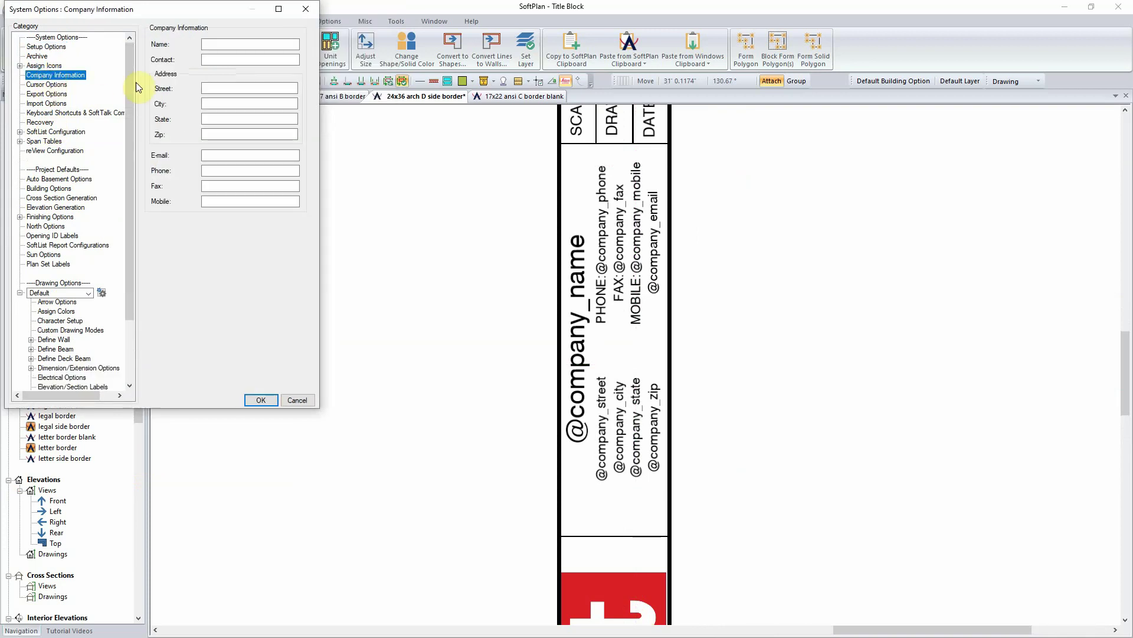
left_click(229, 43)
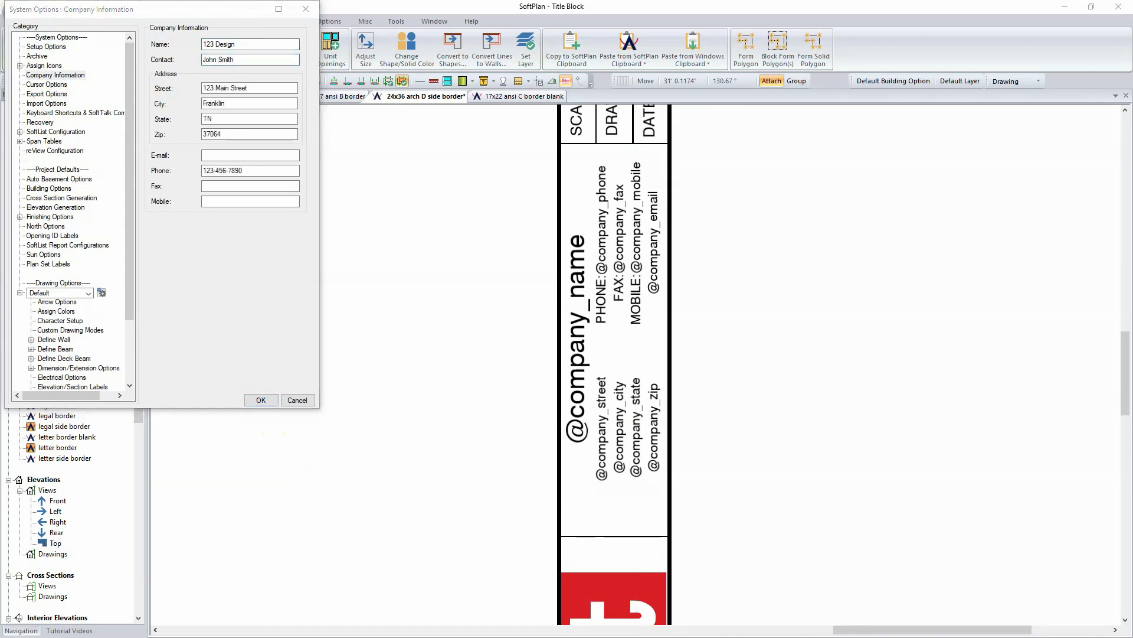
left_click(261, 400)
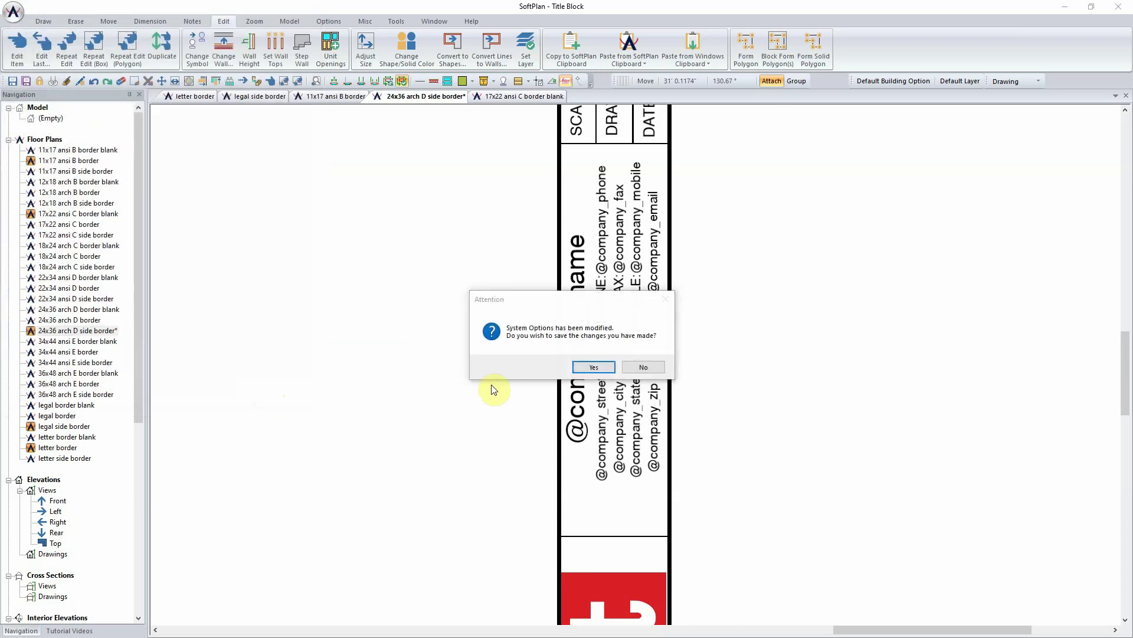
left_click(592, 368)
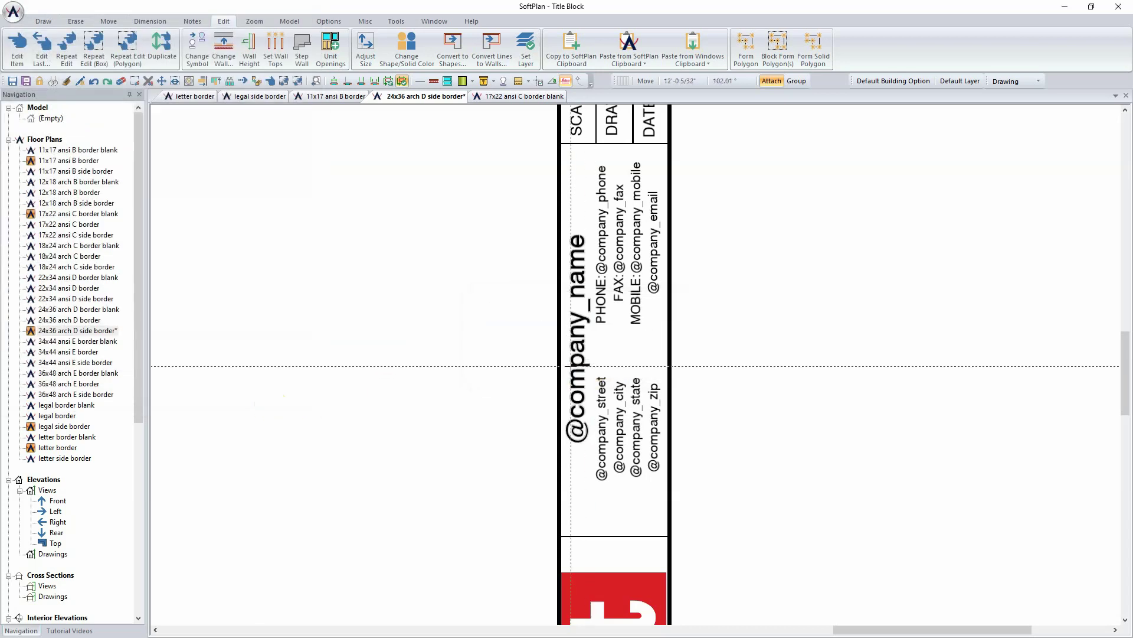
Switch from the Title Block project to the client's house project, the second entry among the recent projects
scroll(578, 369, "down", 7)
scroll(605, 371, "down", 1)
middle_click_drag(240, 362, 549, 367)
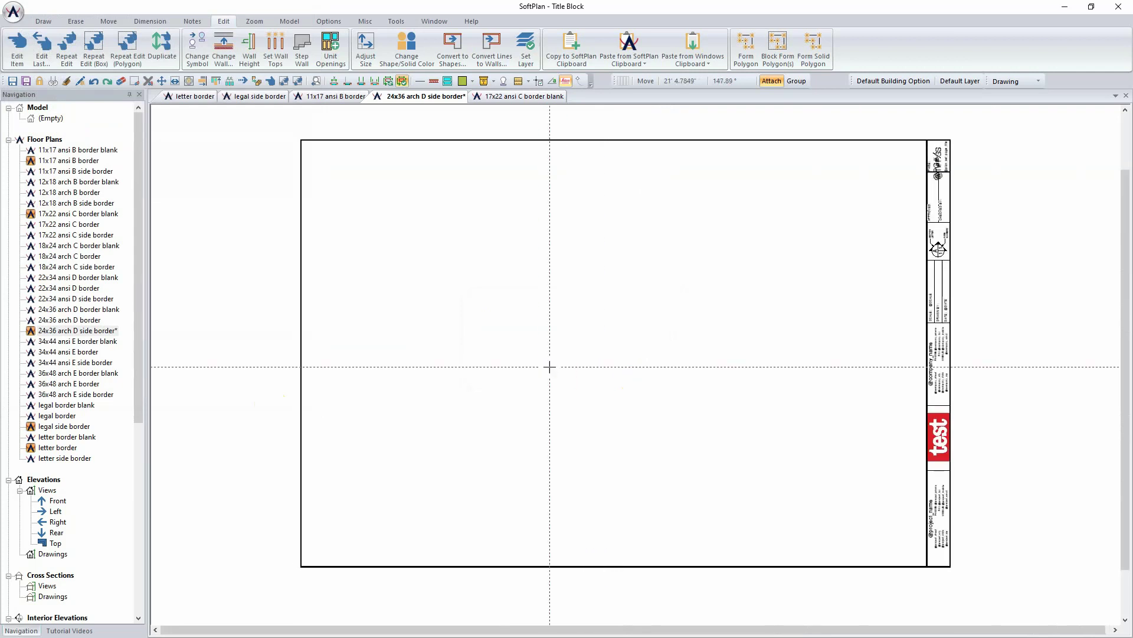
left_click(14, 12)
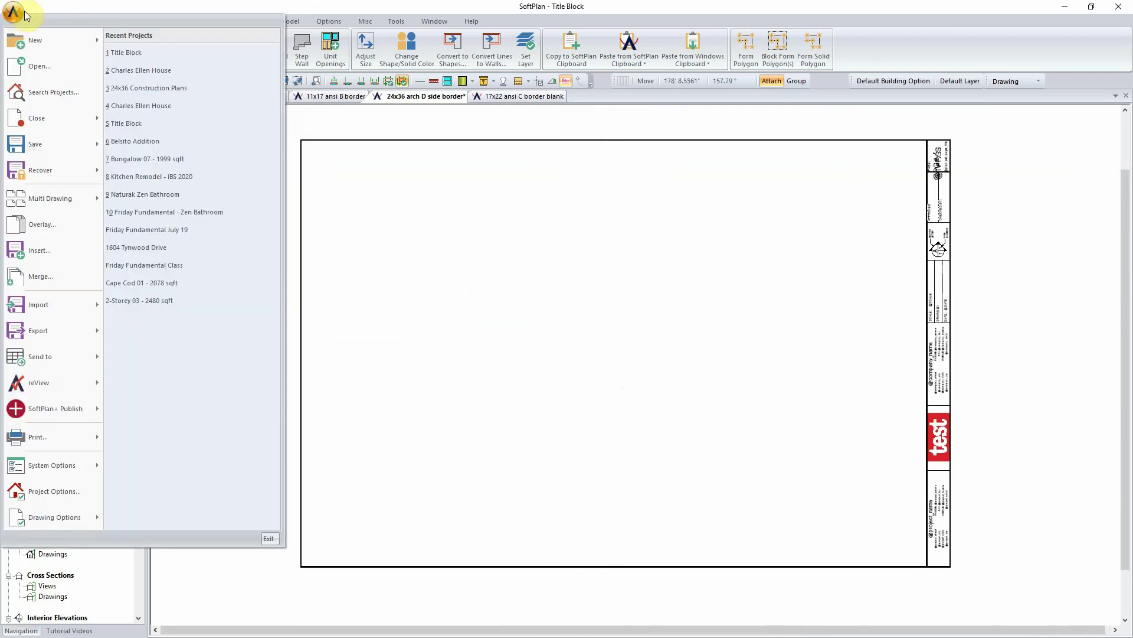
left_click(161, 73)
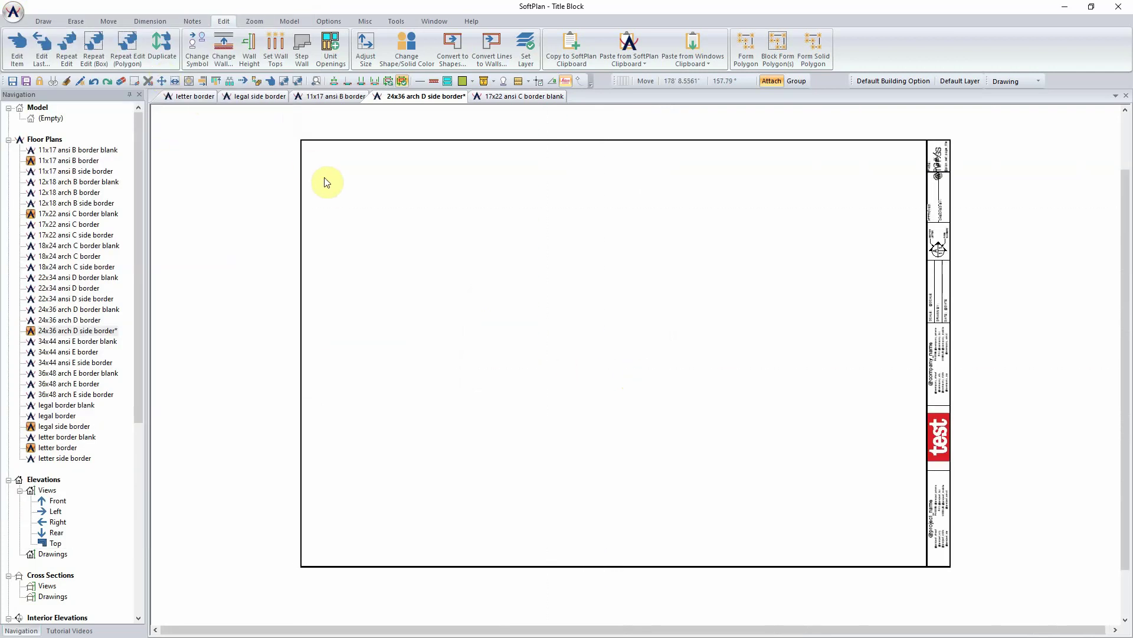
left_click(544, 368)
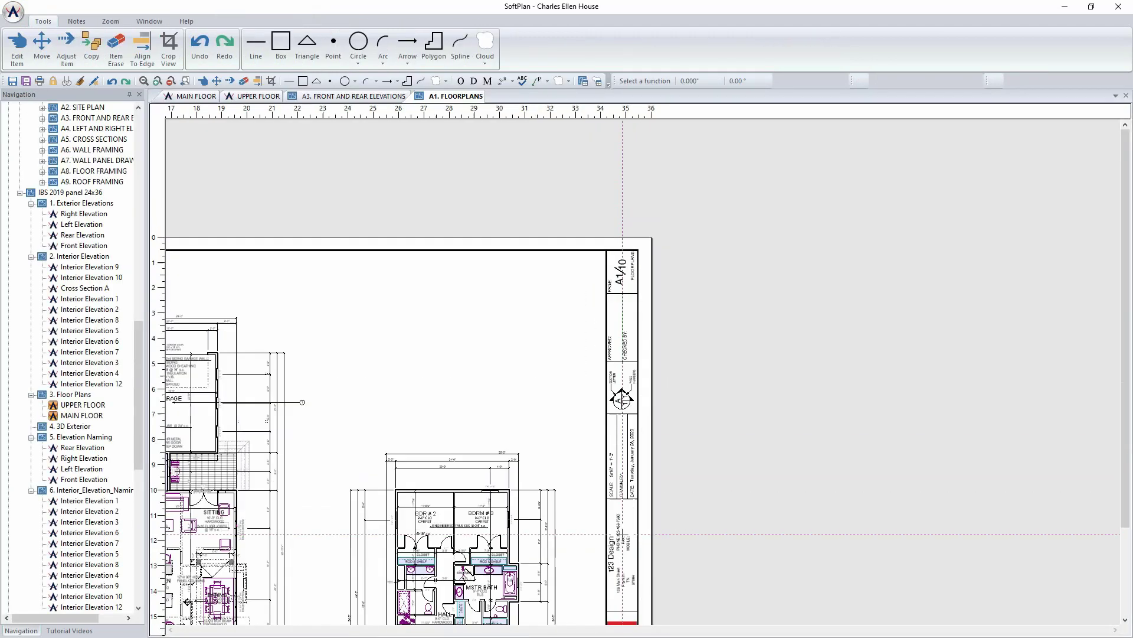
Examine the logo and company information in the title block of the A1. FLOORPLANS sheet
scroll(622, 534, "down", 1)
scroll(987, 466, "up", 4)
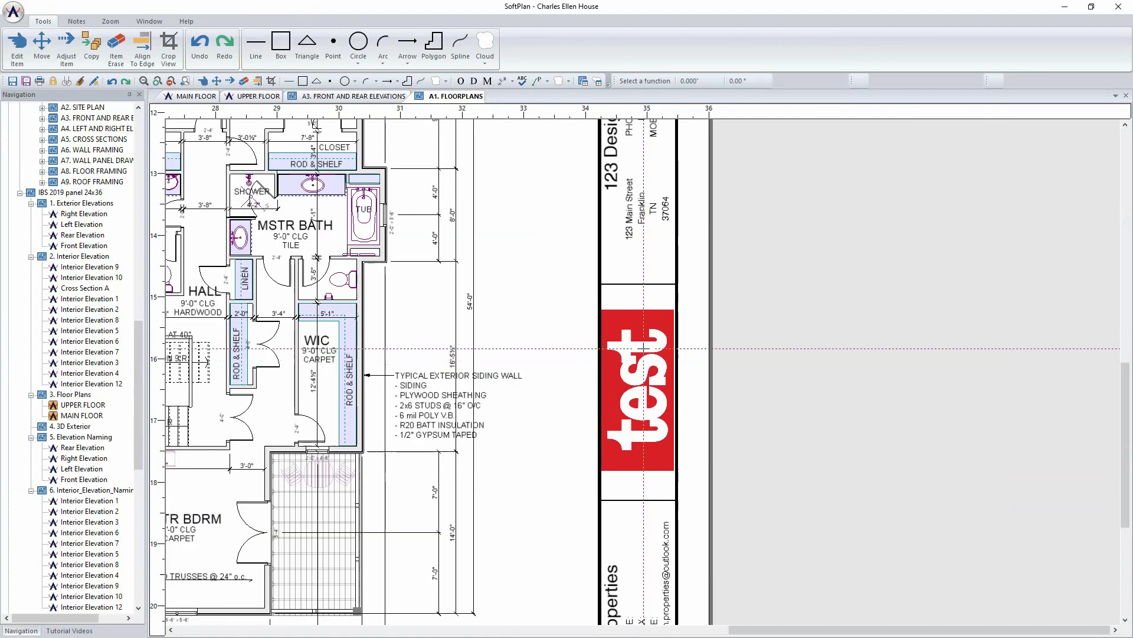
middle_click_drag(261, 344, 642, 430)
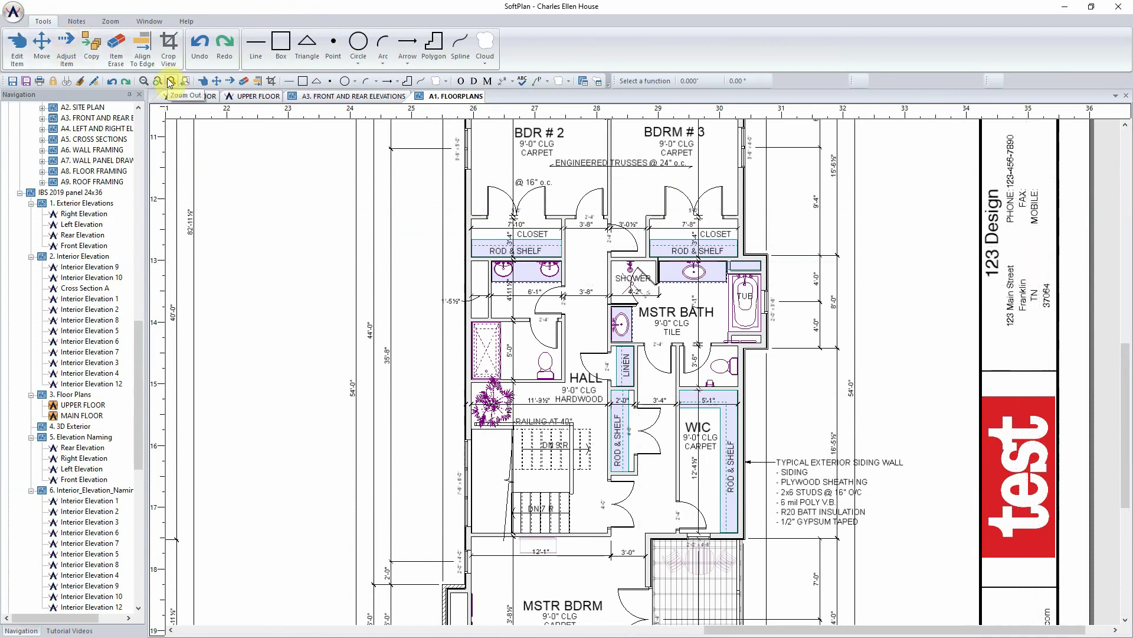
Review the client details in the project's Project Information options, accept them, and check the whole A1. FLOORPLANS sheet
left_click(13, 12)
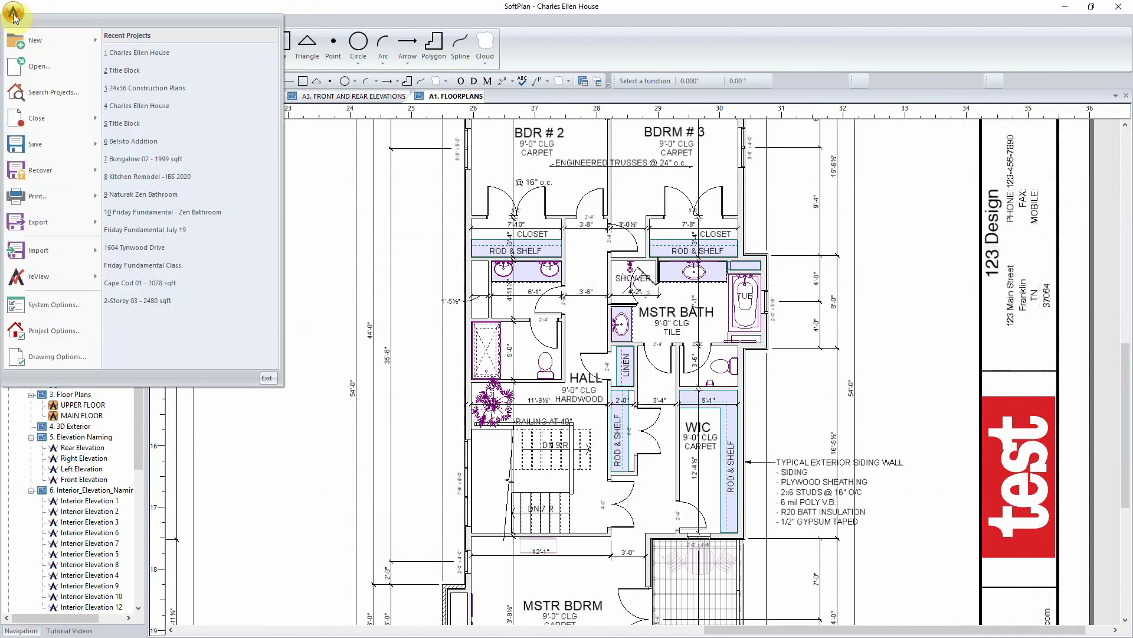
left_click(61, 333)
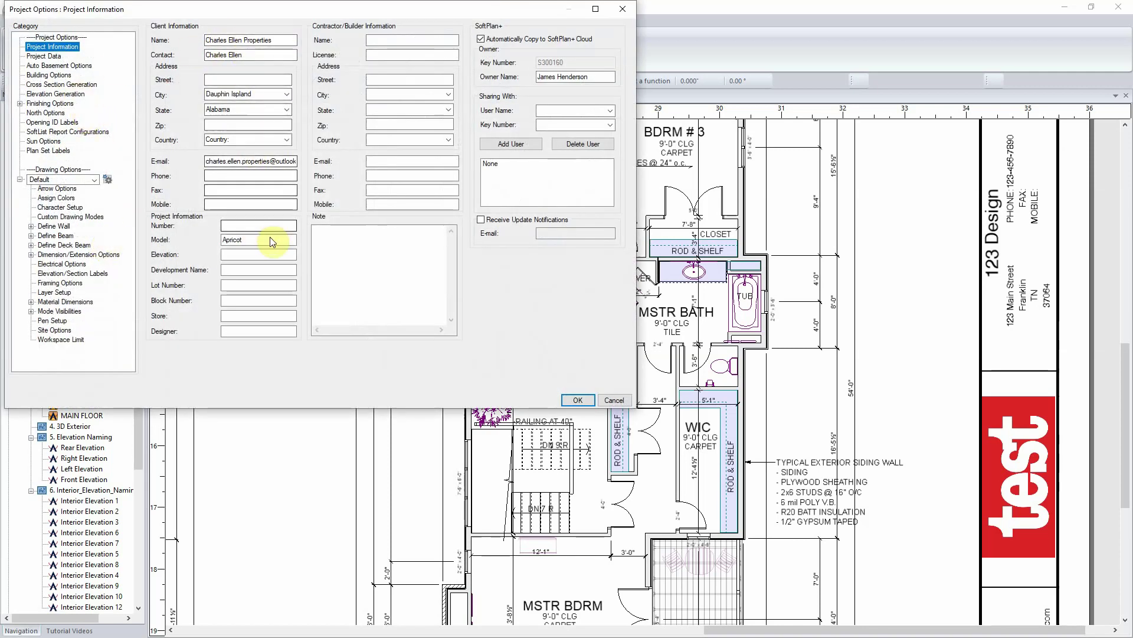
left_click(582, 399)
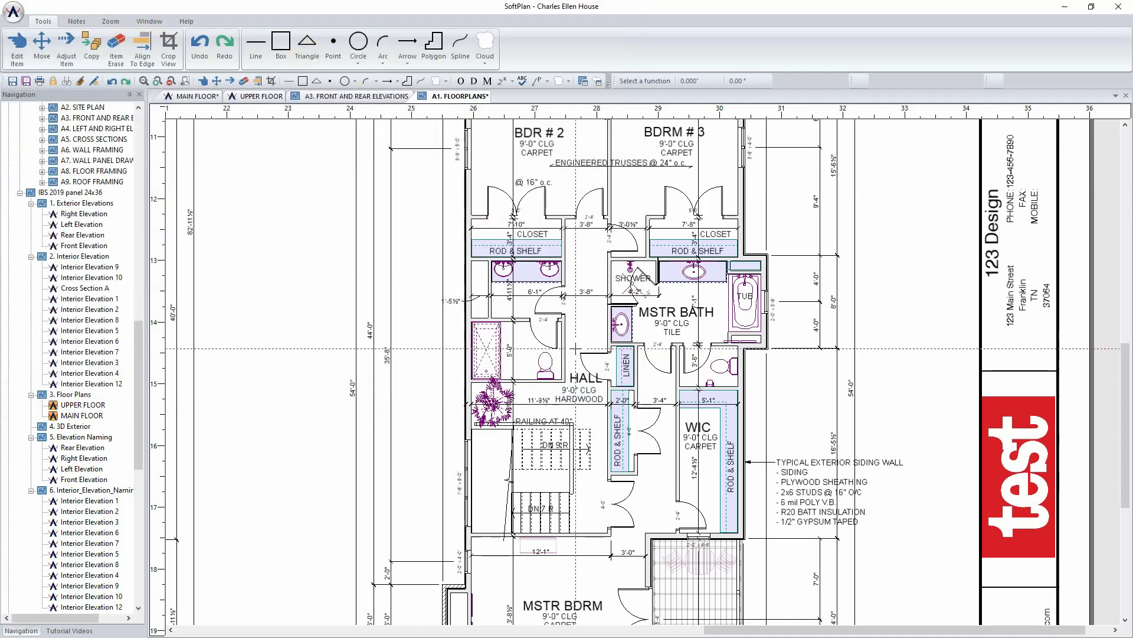
scroll(685, 459, "down", 4)
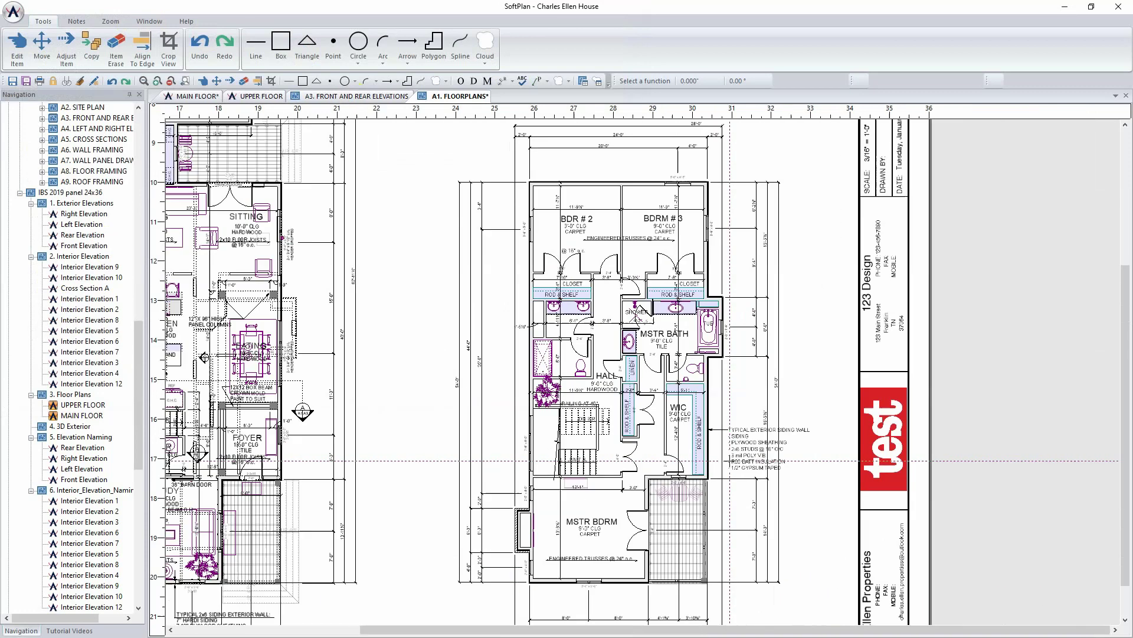
scroll(685, 459, "down", 2)
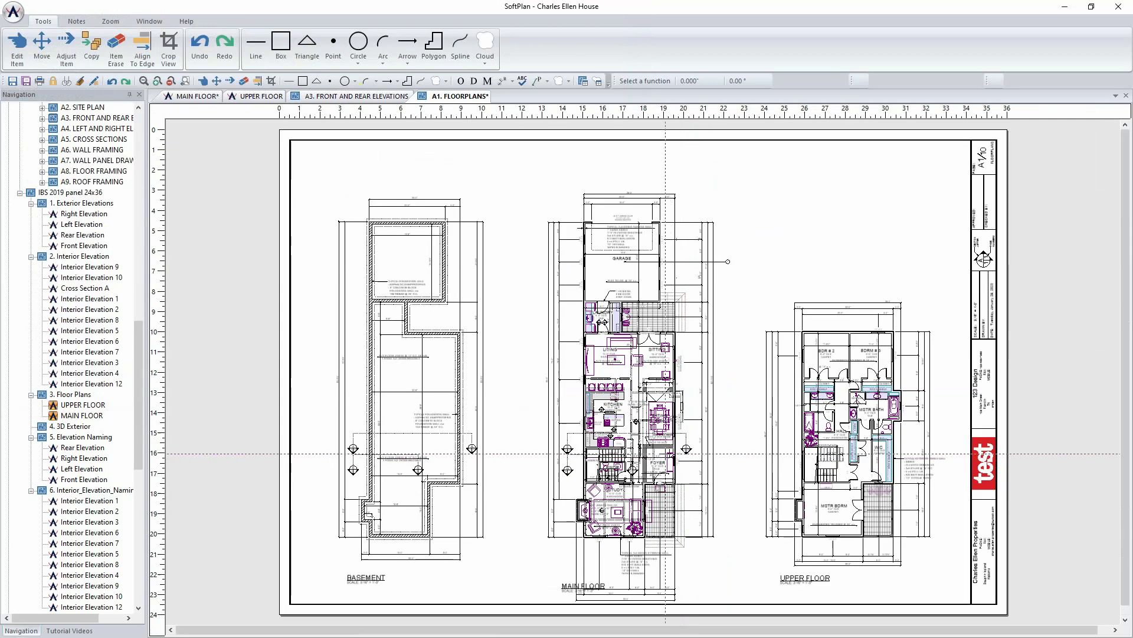